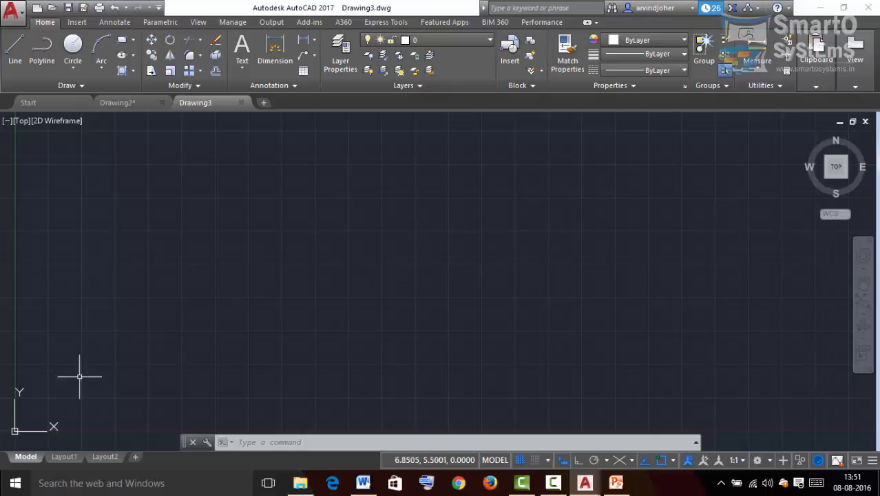
Step: Begin a line at absolute coordinates 1,1 in the empty drawing
{"action": "middle_click_drag", "start_coordinate": [21, 431], "coordinate": [332, 238]}
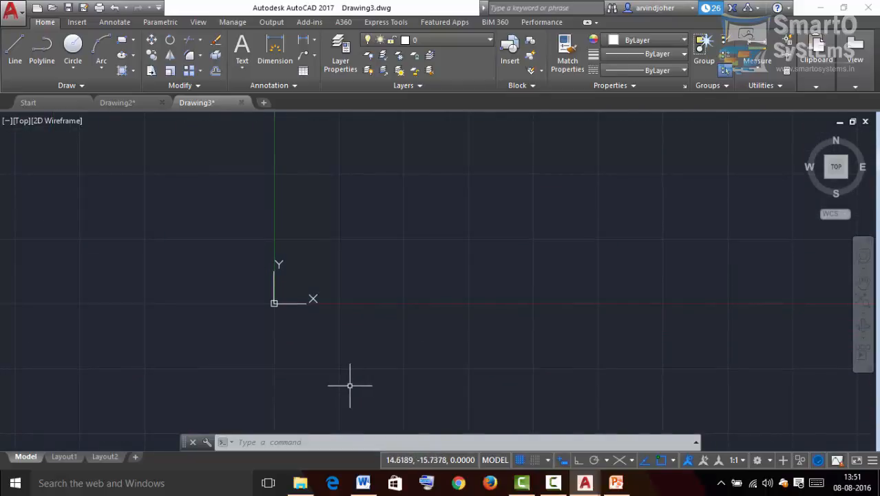
{"action": "left_click", "coordinate": [268, 443]}
{"action": "type", "text": "LINE"}
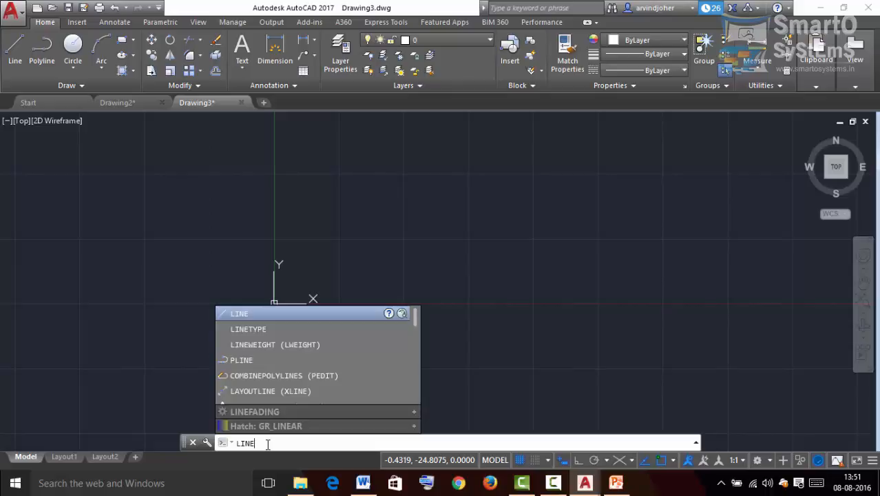
{"action": "key", "text": "BackSpace"}
{"action": "key", "text": "BackSpace"}
{"action": "key", "text": "BackSpace"}
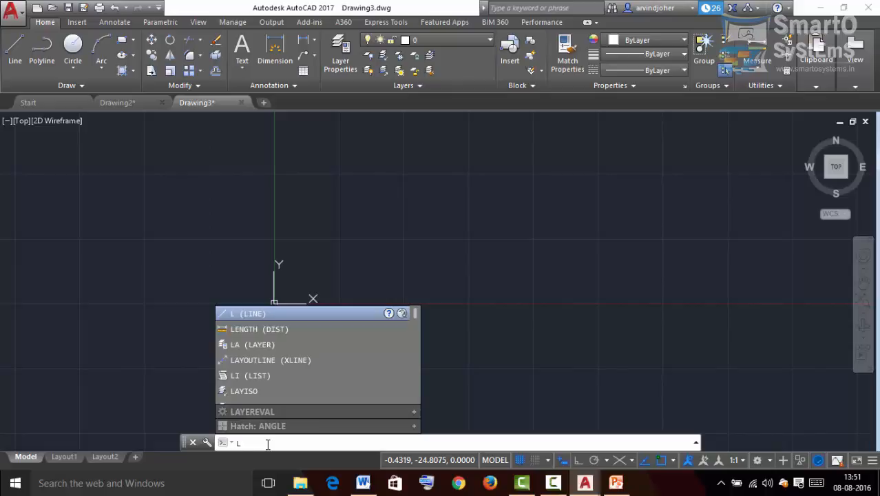
{"action": "key", "text": "Return"}
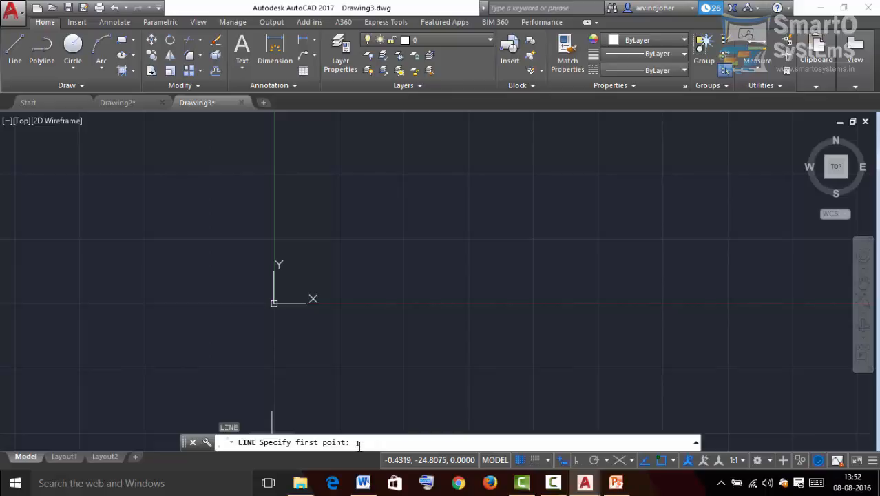
{"action": "type", "text": "1,1"}
{"action": "key", "text": "Return"}
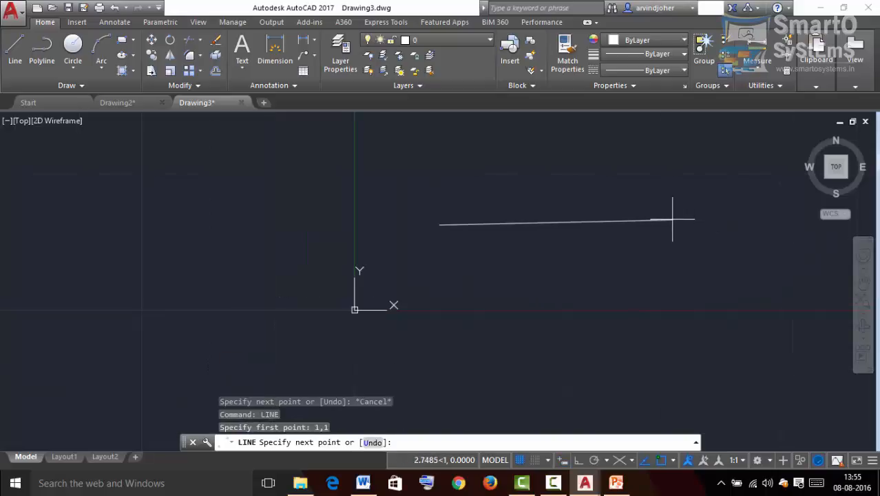
Step: Draw the horizontal bottom edge of the rectangle from the start point to absolute coordinates 10,1
{"action": "scroll", "coordinate": [526, 220], "scroll_direction": "down", "scroll_amount": 1}
{"action": "scroll", "coordinate": [557, 230], "scroll_direction": "up", "scroll_amount": 1}
{"action": "scroll", "coordinate": [559, 210], "scroll_direction": "down", "scroll_amount": 1}
{"action": "scroll", "coordinate": [553, 214], "scroll_direction": "down", "scroll_amount": 1}
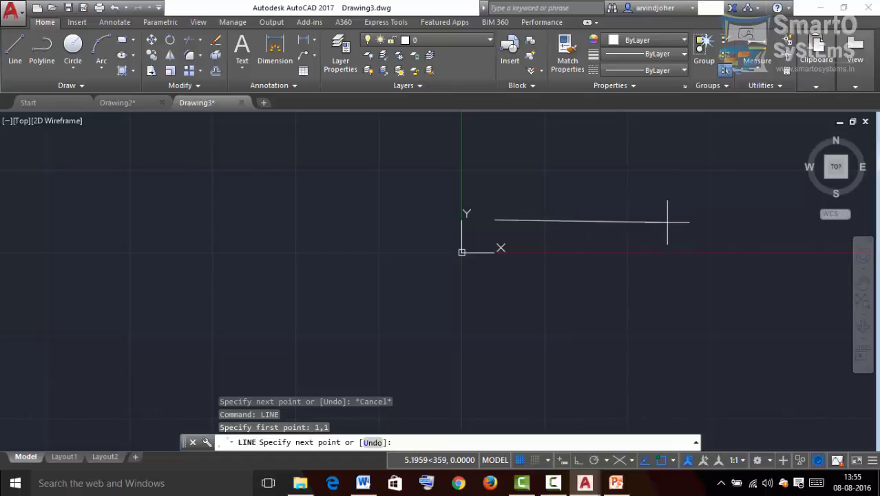
{"action": "type", "text": "10"}
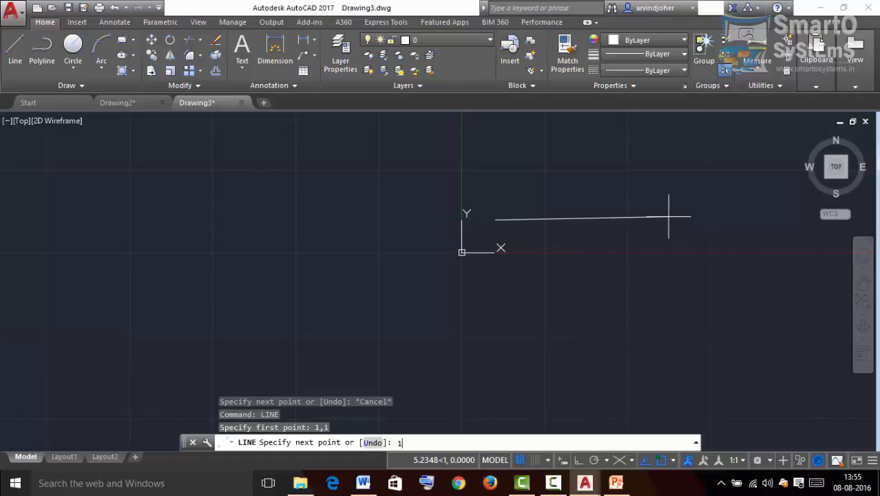
{"action": "type", "text": ",1"}
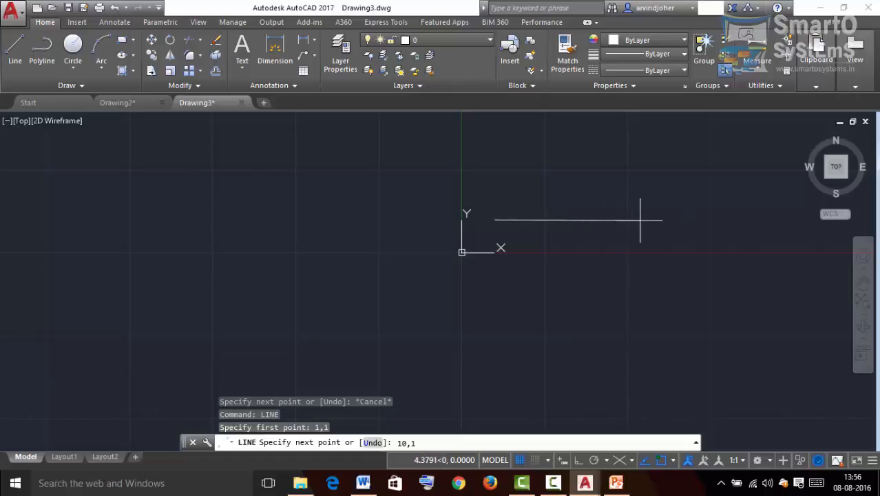
{"action": "key", "text": "Return"}
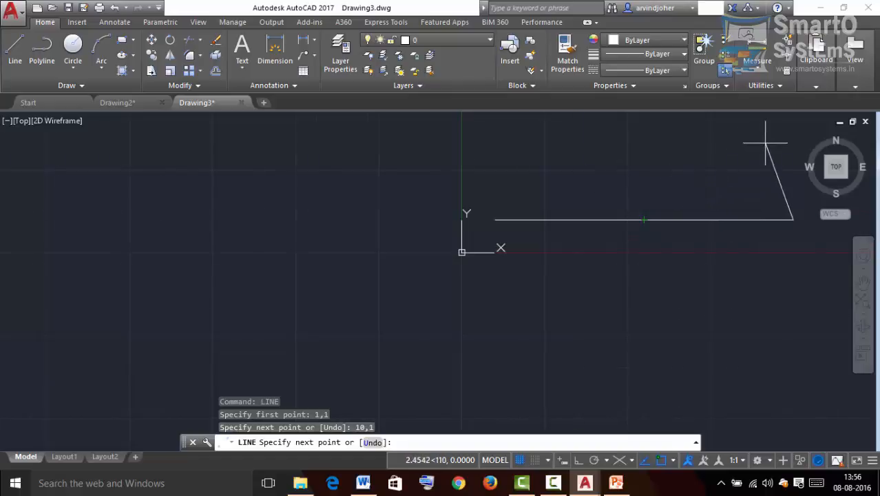
Step: Continue the line vertically to absolute coordinates 10,5 to form the rectangle's right edge
{"action": "scroll", "coordinate": [757, 144], "scroll_direction": "down", "scroll_amount": 4}
{"action": "scroll", "coordinate": [780, 137], "scroll_direction": "up", "scroll_amount": 2}
{"action": "mouse_move", "coordinate": [781, 137]}
{"action": "middle_mouse_down"}
{"action": "mouse_move", "coordinate": [622, 255]}
{"action": "mouse_move", "coordinate": [604, 259]}
{"action": "middle_mouse_up"}
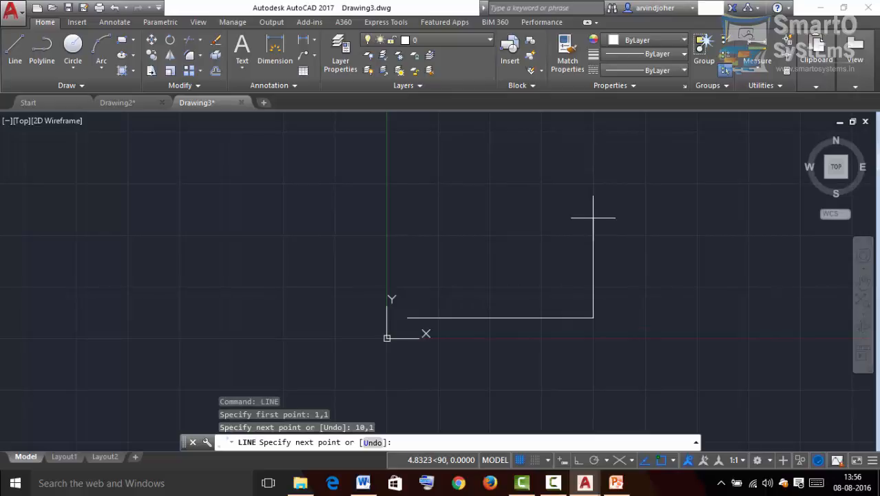
{"action": "type", "text": "10,5"}
{"action": "key", "text": "Return"}
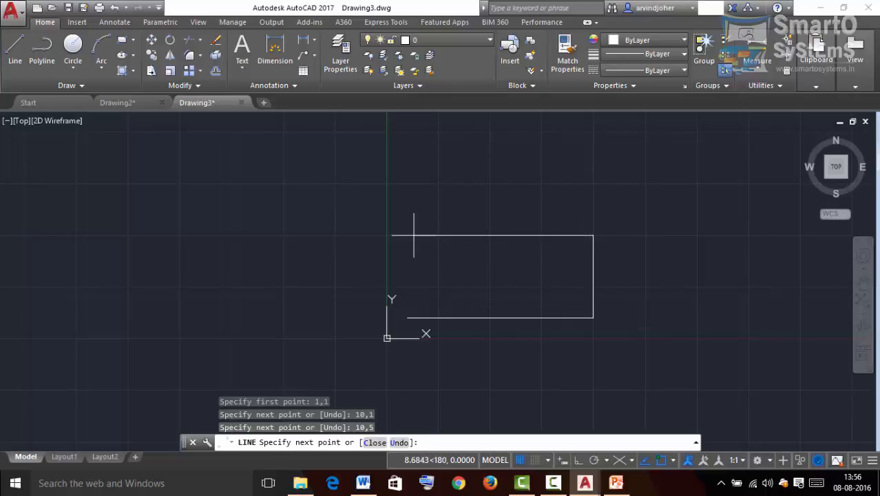
Step: Complete the rectangle with line points at 1,5 and 1,1, and end the line
{"action": "type", "text": "1,5"}
{"action": "key", "text": "Return"}
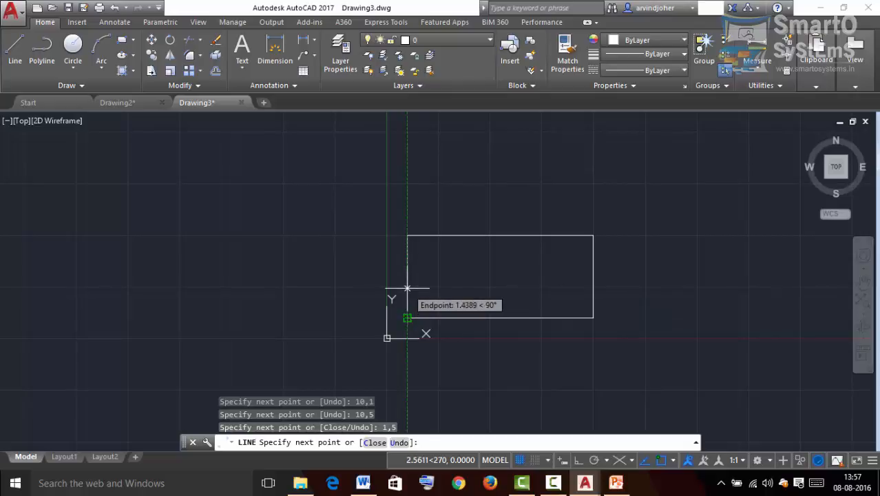
{"action": "type", "text": "1,1"}
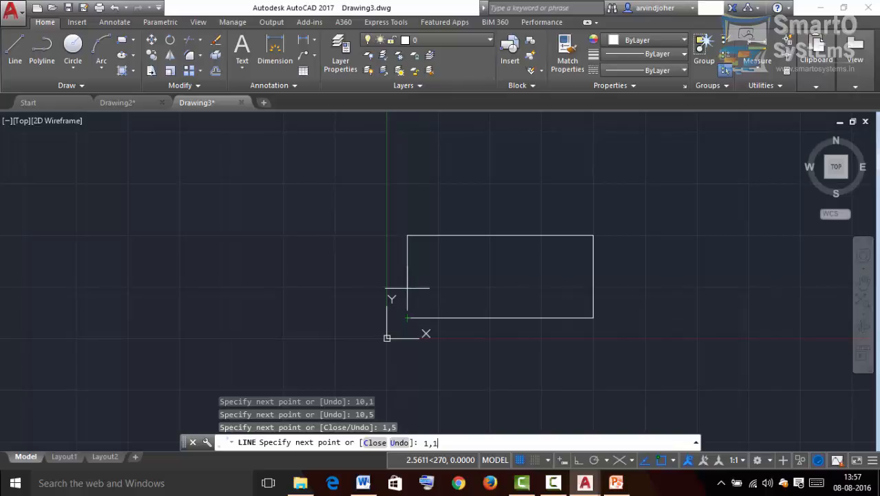
{"action": "key", "text": "Return"}
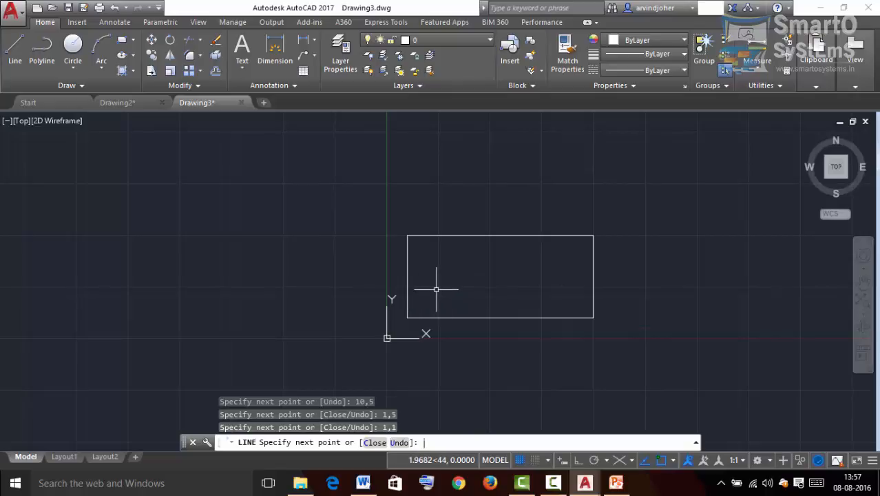
{"action": "key", "text": "Return"}
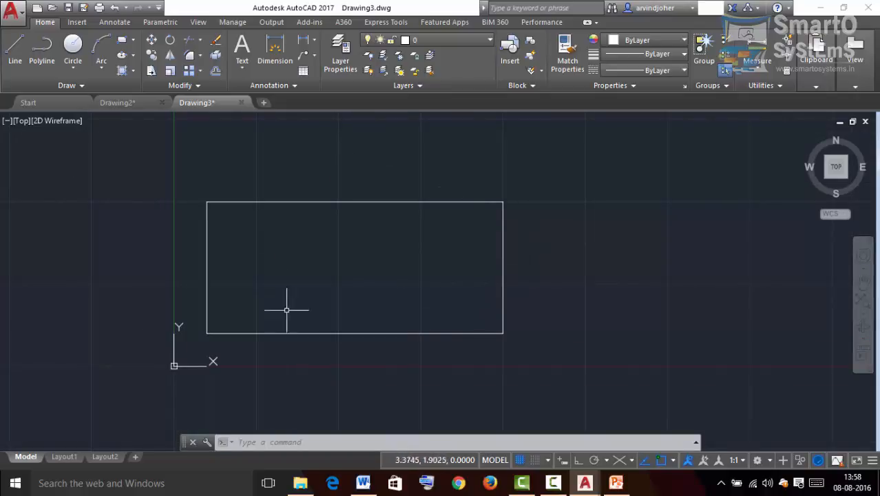
Step: Select the rectangle's bottom, right and top edges in turn and examine the coordinates of their endpoints
{"action": "left_click", "coordinate": [332, 334]}
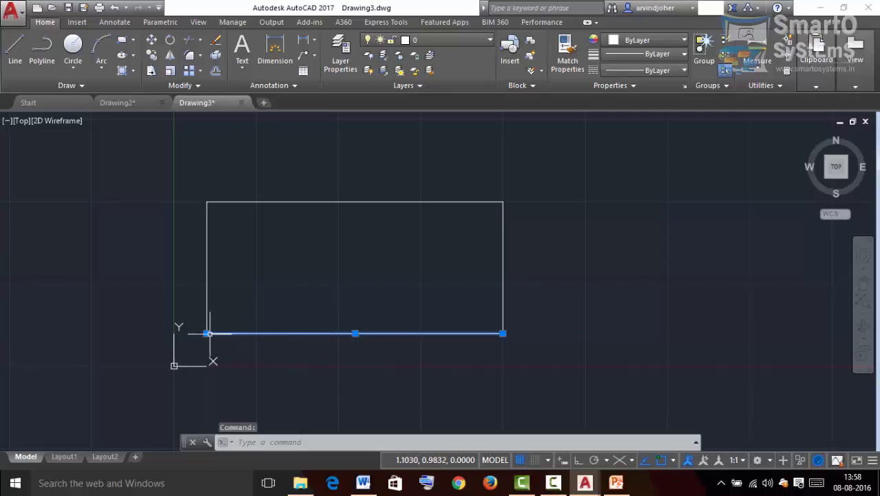
{"action": "mouse_move", "coordinate": [206, 334]}
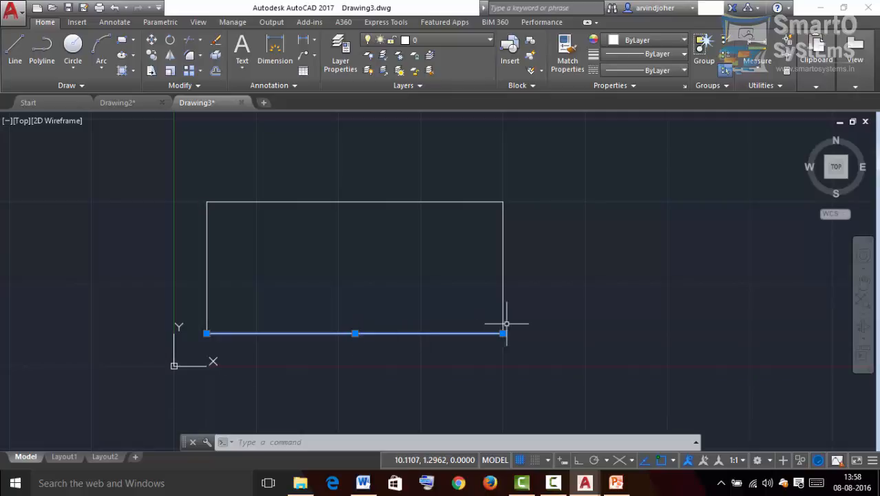
{"action": "mouse_move", "coordinate": [502, 334]}
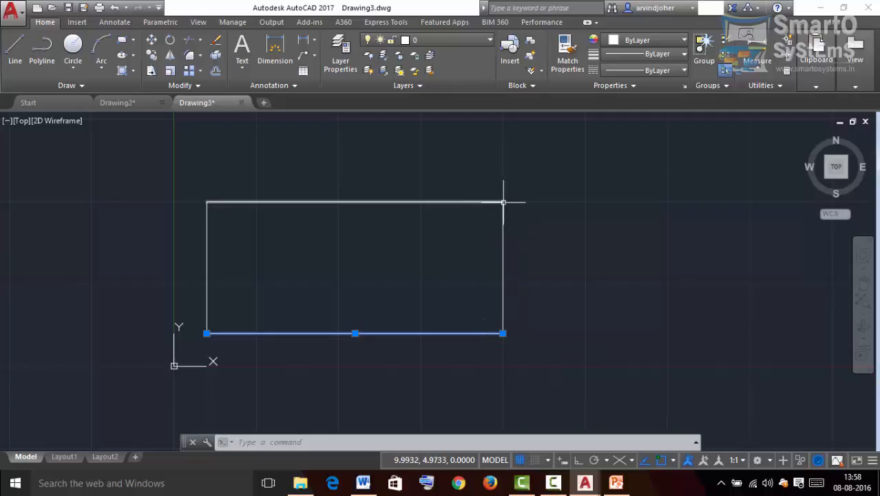
{"action": "left_click", "coordinate": [503, 234]}
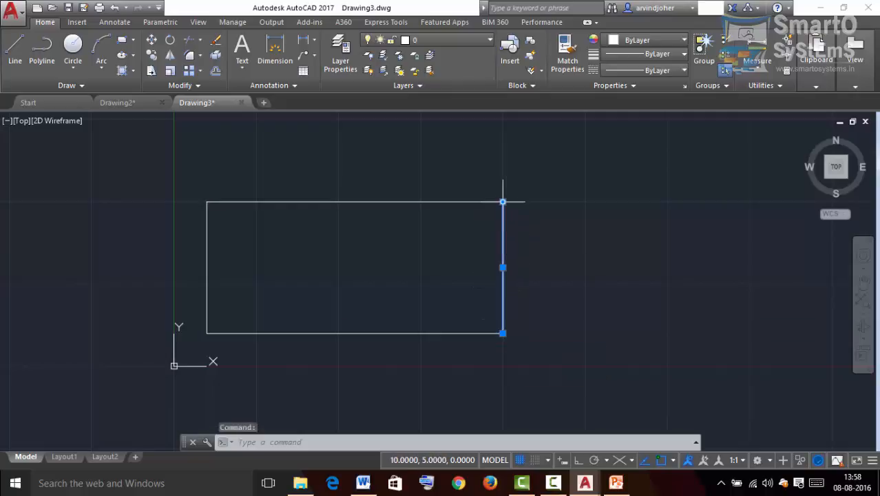
{"action": "mouse_move", "coordinate": [503, 201]}
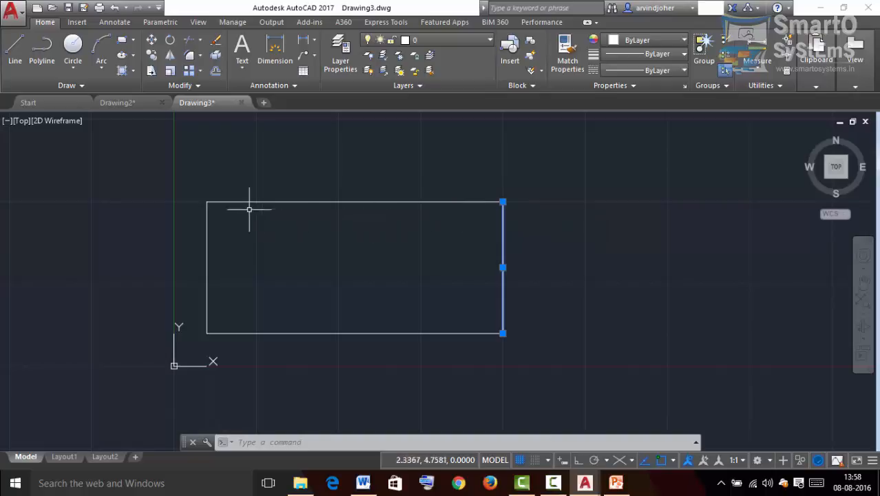
{"action": "left_click", "coordinate": [205, 201]}
{"action": "left_click", "coordinate": [207, 199]}
{"action": "left_click", "coordinate": [206, 199]}
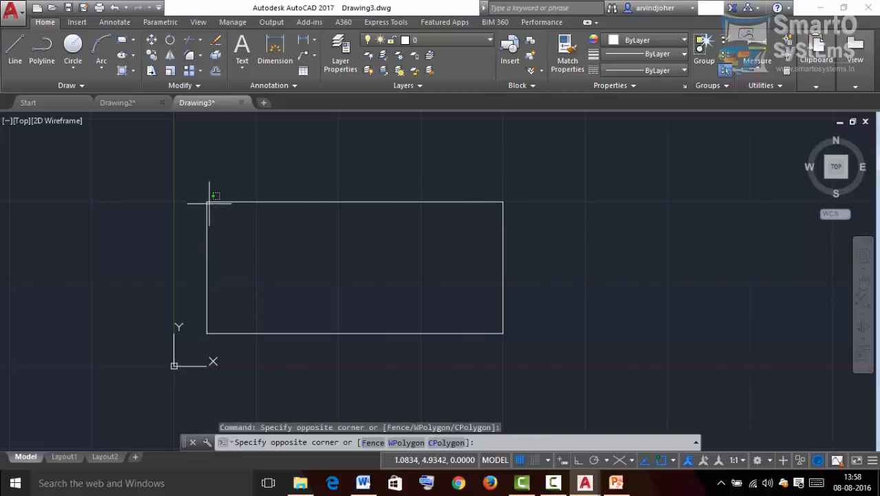
{"action": "left_click", "coordinate": [209, 203]}
{"action": "left_click", "coordinate": [208, 202]}
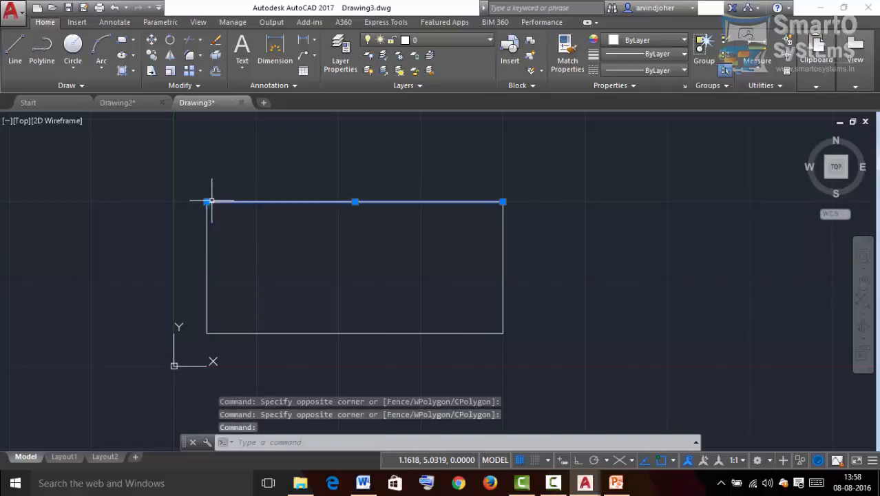
{"action": "left_click", "coordinate": [212, 201]}
{"action": "mouse_move", "coordinate": [207, 201]}
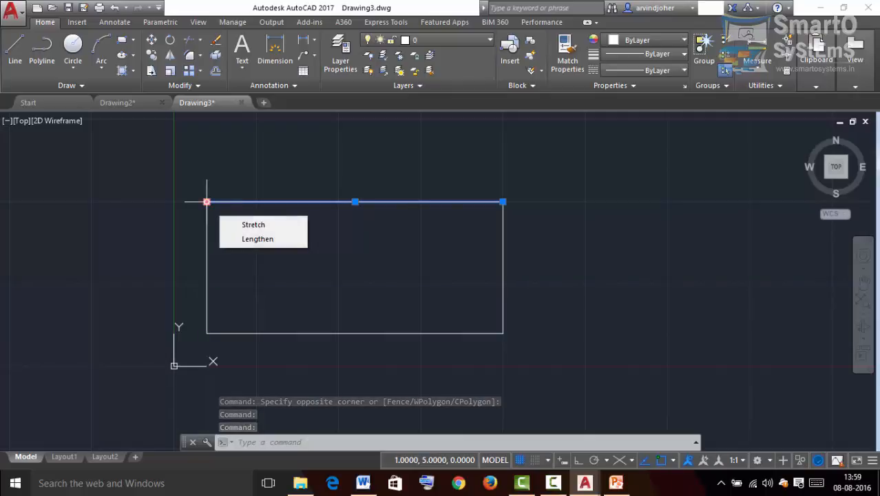
Step: Move the rectangle's left edge by its midpoint grip to about 12.83,2.98, beyond the right edge
{"action": "left_click", "coordinate": [207, 334]}
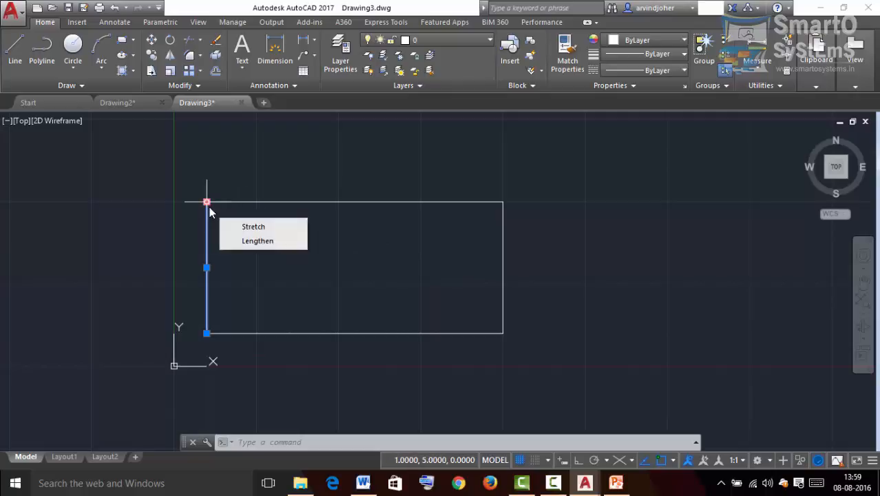
{"action": "left_click", "coordinate": [206, 267]}
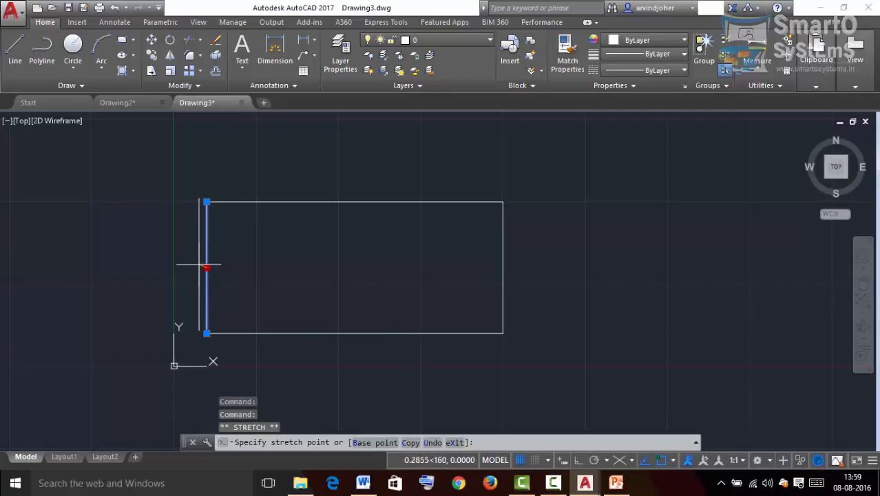
{"action": "left_click", "coordinate": [596, 267]}
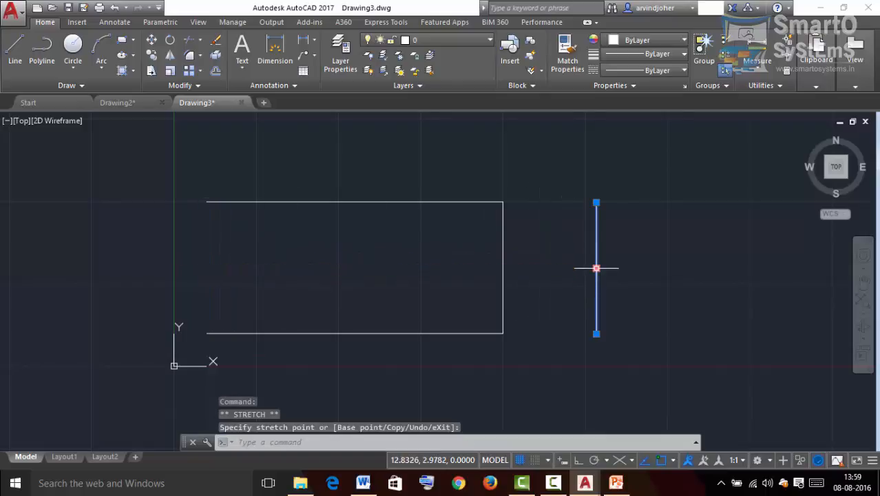